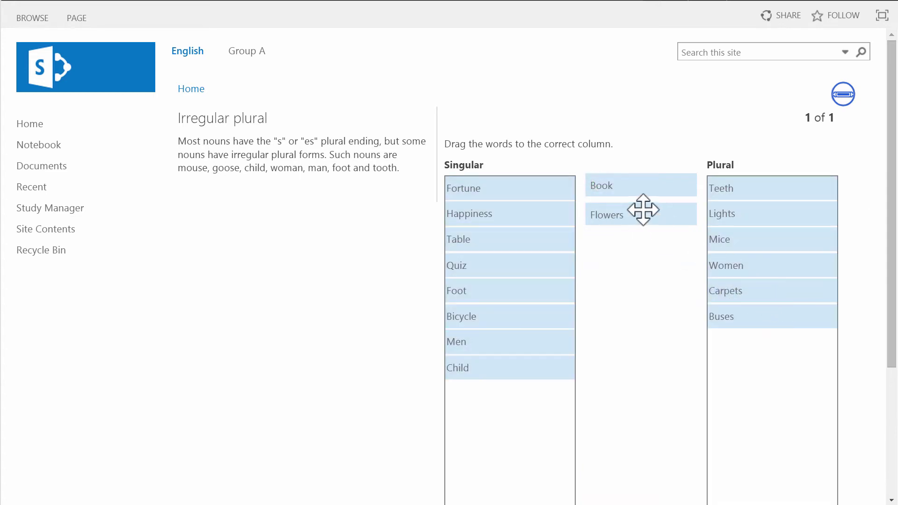
- Sort Book into Singular and Flowers into Plural, then check the answers
drag(640, 186, 542, 327)
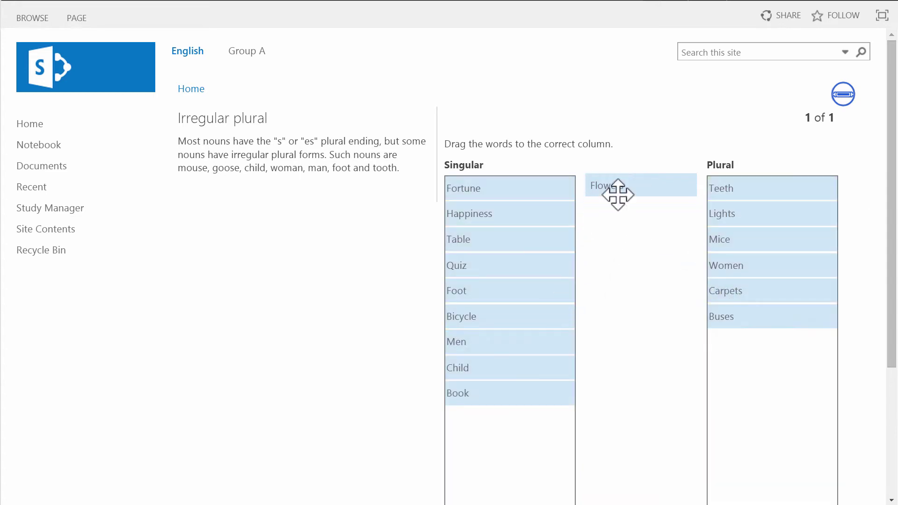
drag(611, 184, 755, 351)
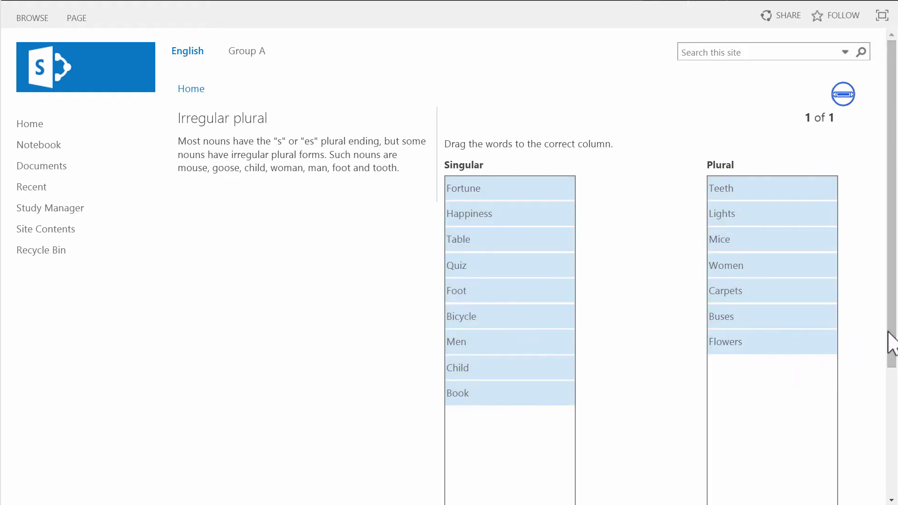
drag(890, 341, 852, 489)
click(808, 468)
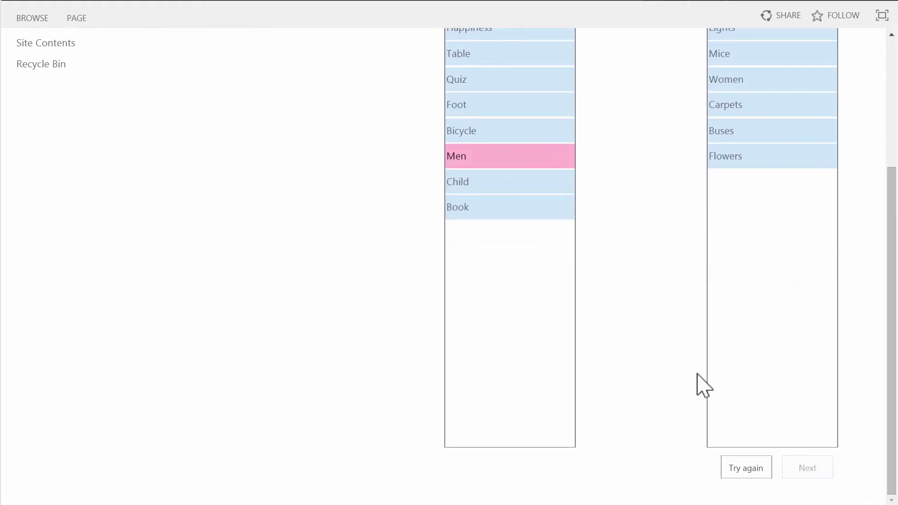
- Retry with Men moved into Plural, submit the exercise, and dismiss the completion report
click(752, 467)
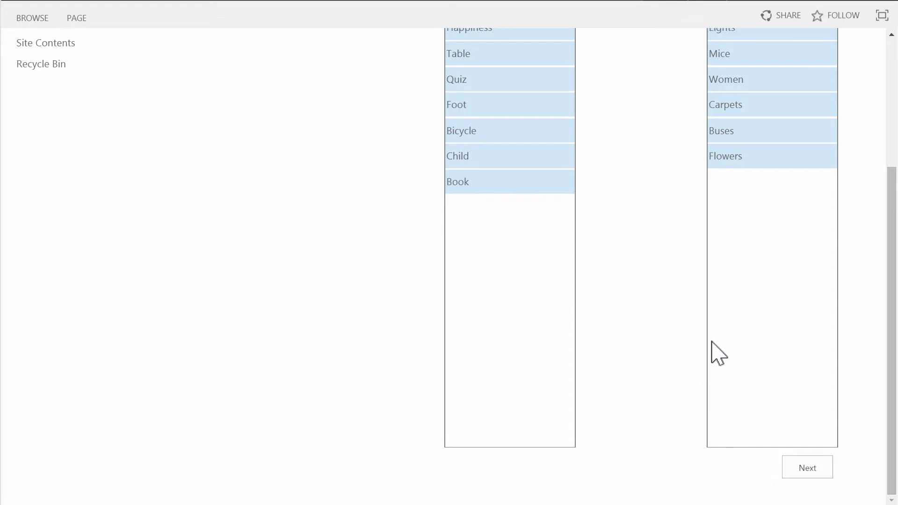
drag(611, 134, 776, 355)
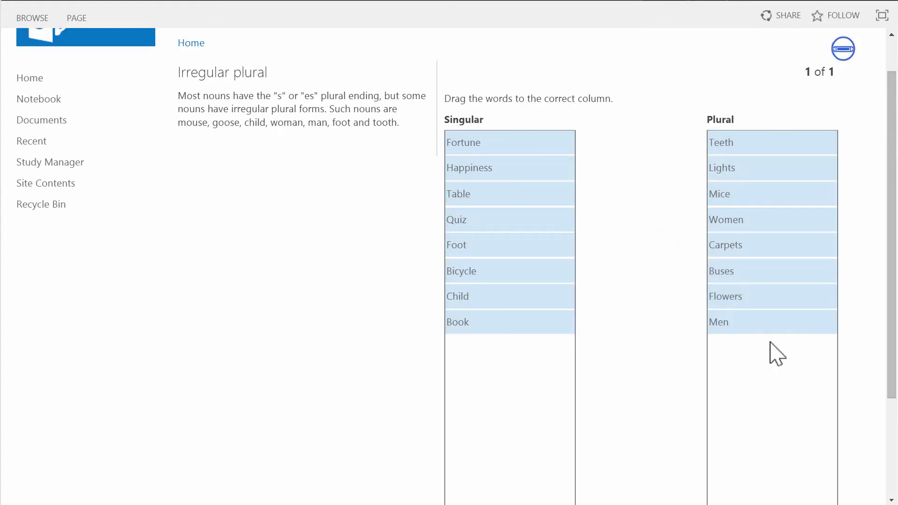
scroll(785, 415, down, 3)
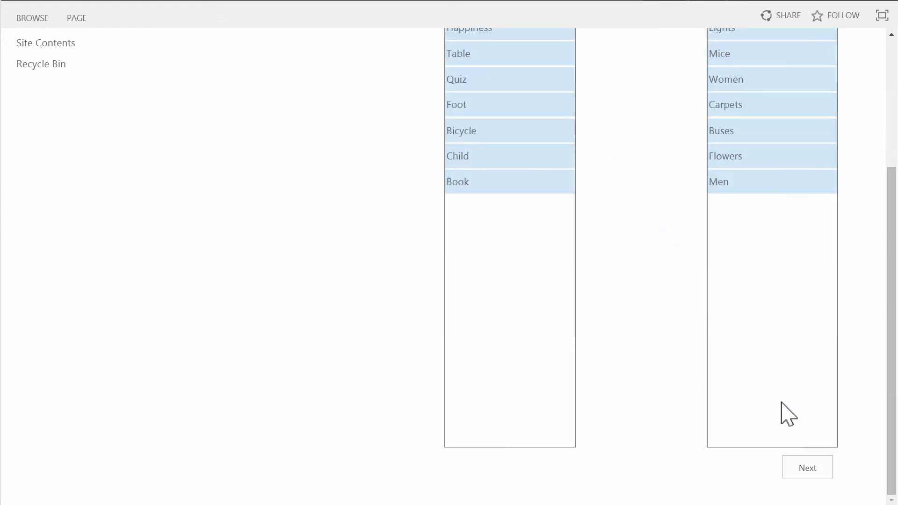
click(808, 467)
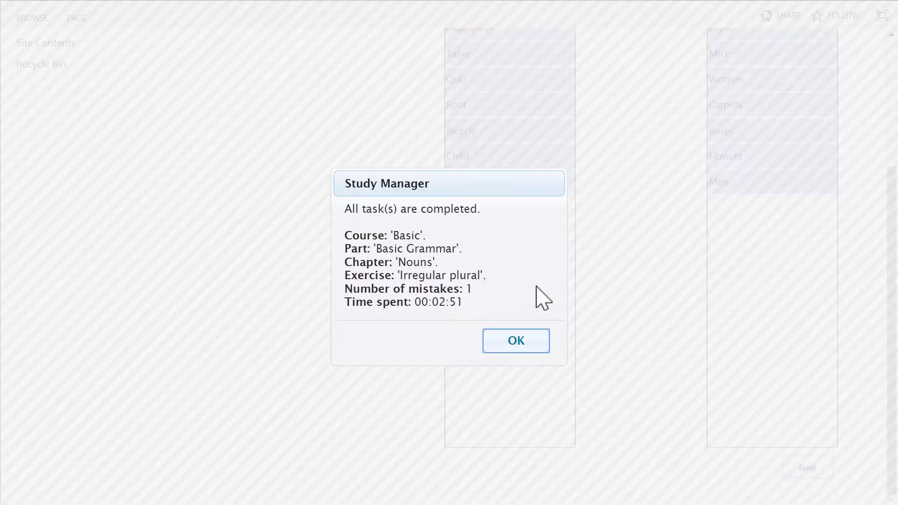
click(525, 342)
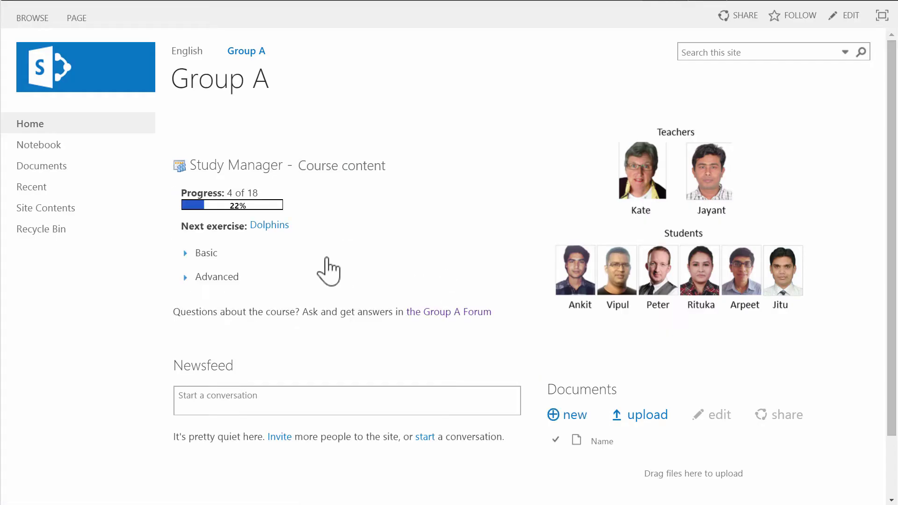
- Expand Basic, Basic Grammar, Verbs, Nouns, Basic Understanding and Animals in the course tree
click(186, 254)
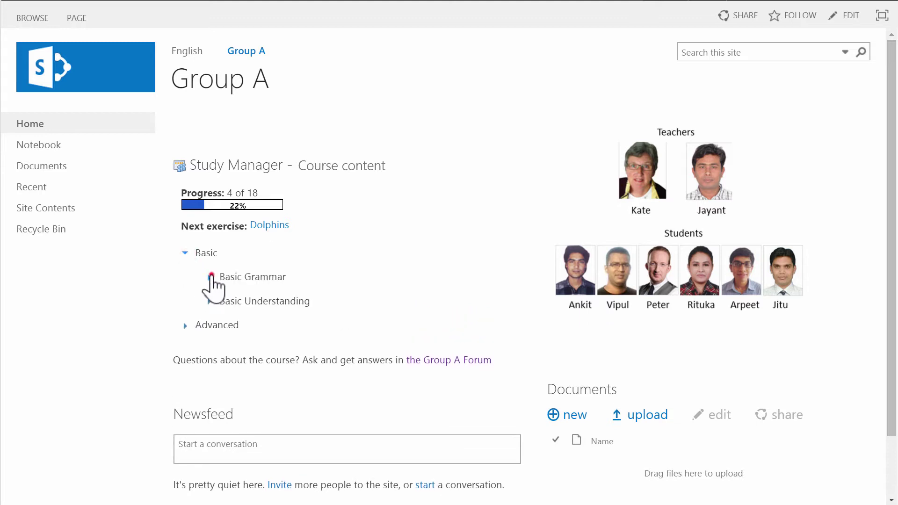
click(208, 277)
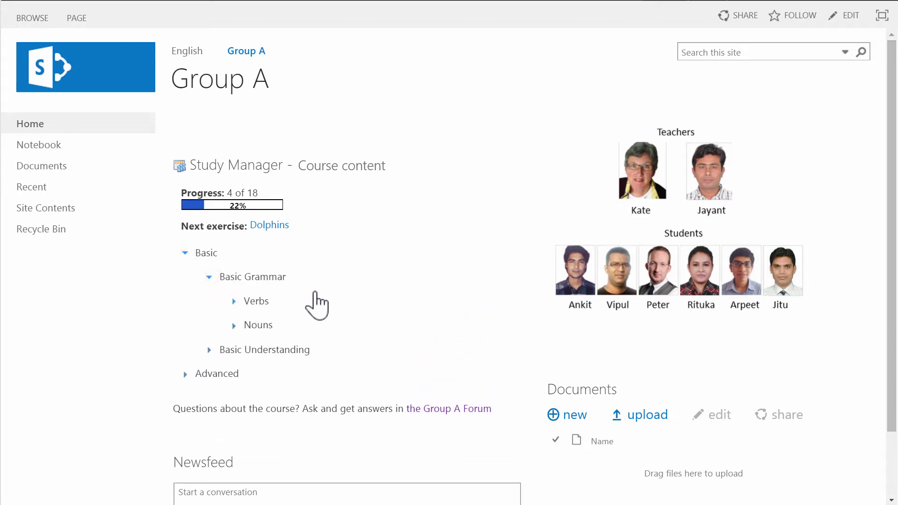
click(235, 302)
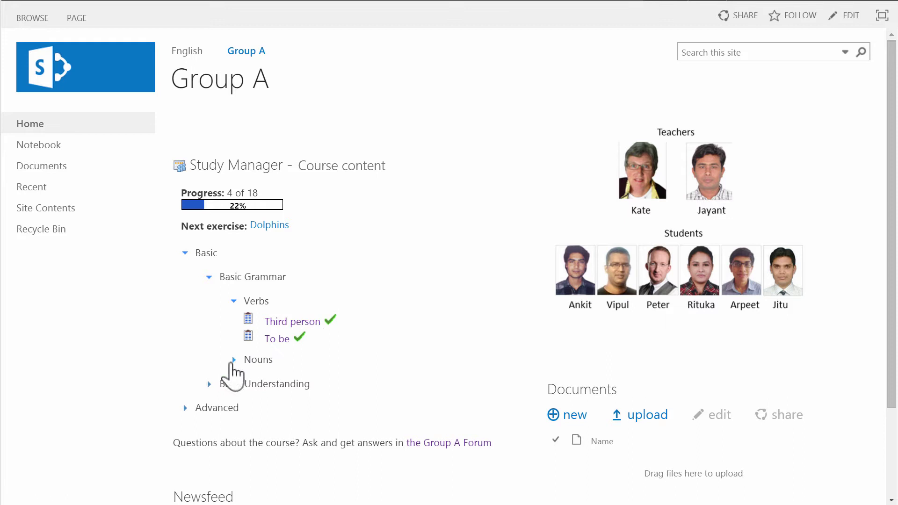
click(233, 359)
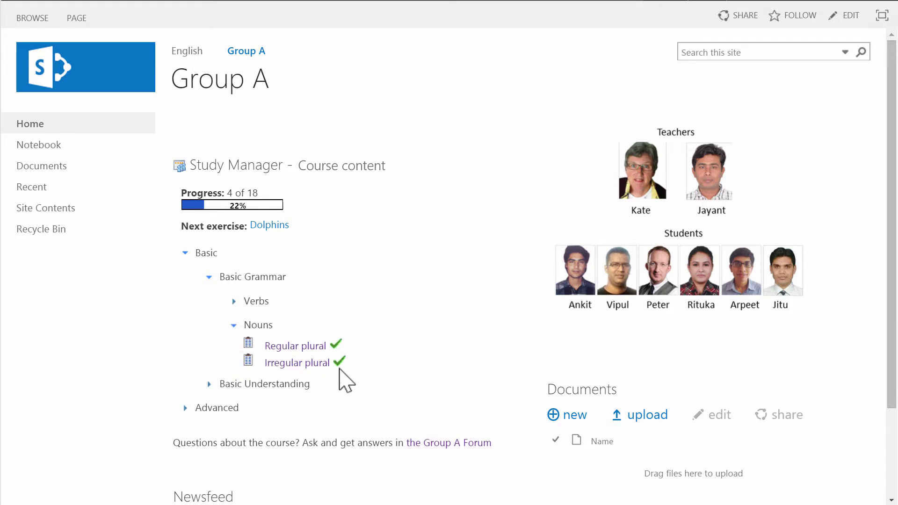
click(209, 384)
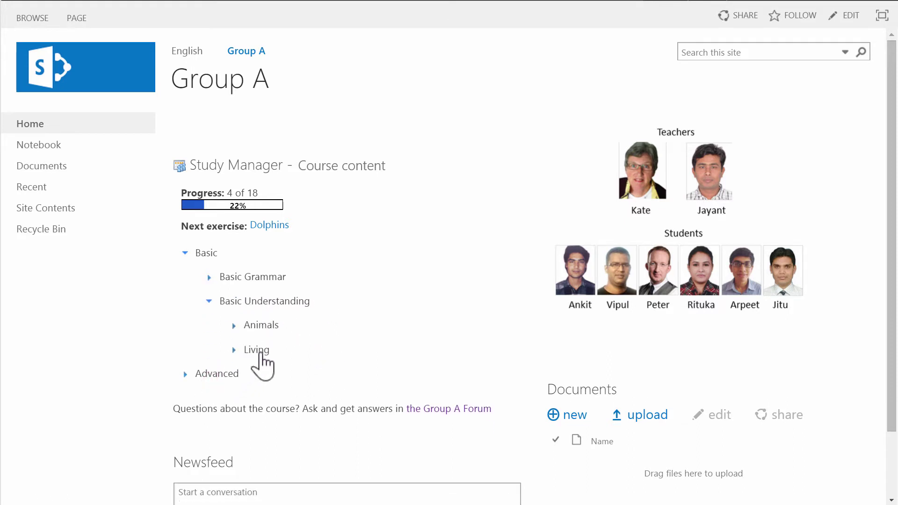
click(233, 325)
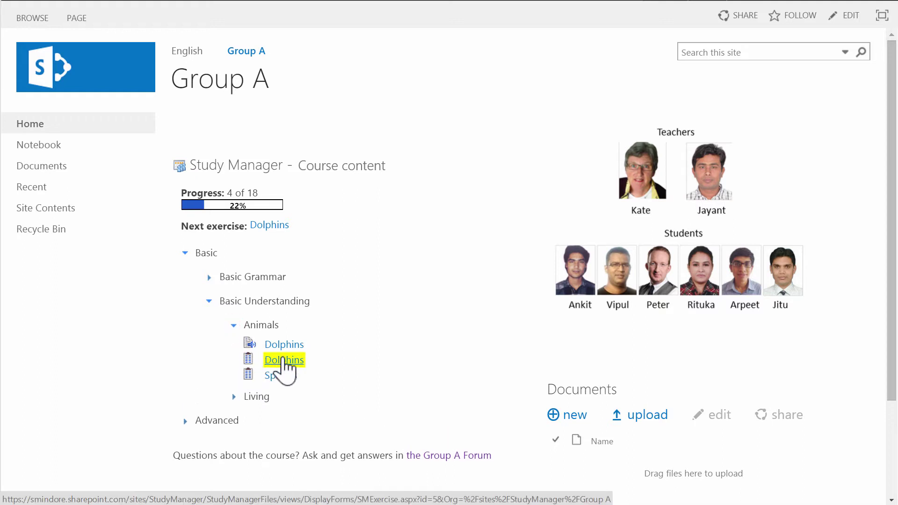
- Open Dolphins, answer 'Dolphins have a reputation for being friendly', and advance to question 3
click(282, 359)
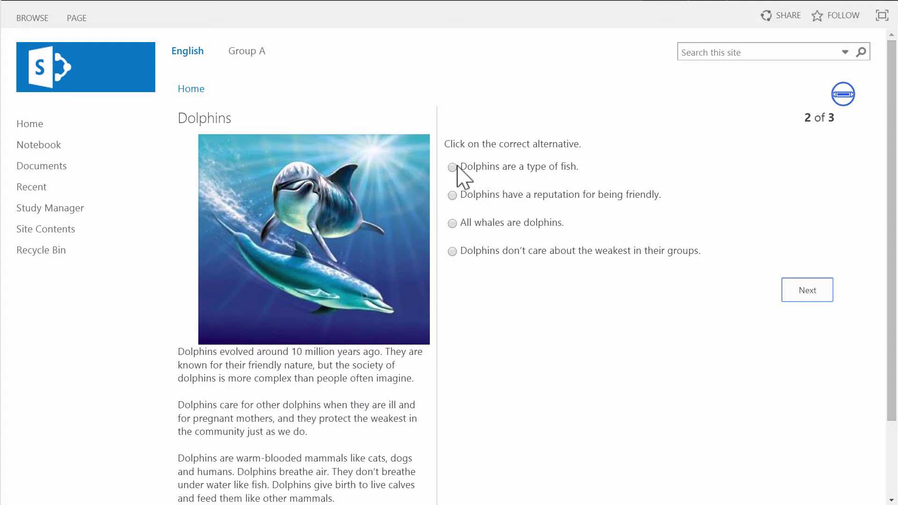
click(449, 195)
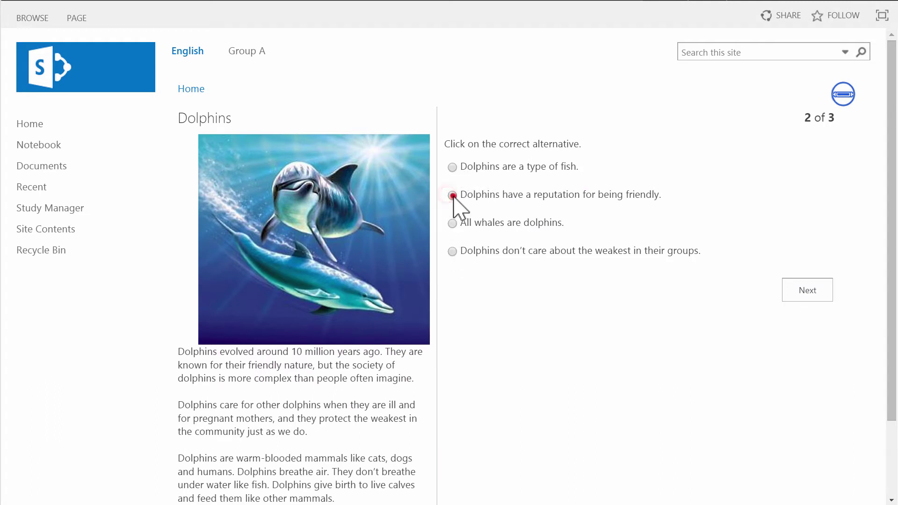
click(813, 287)
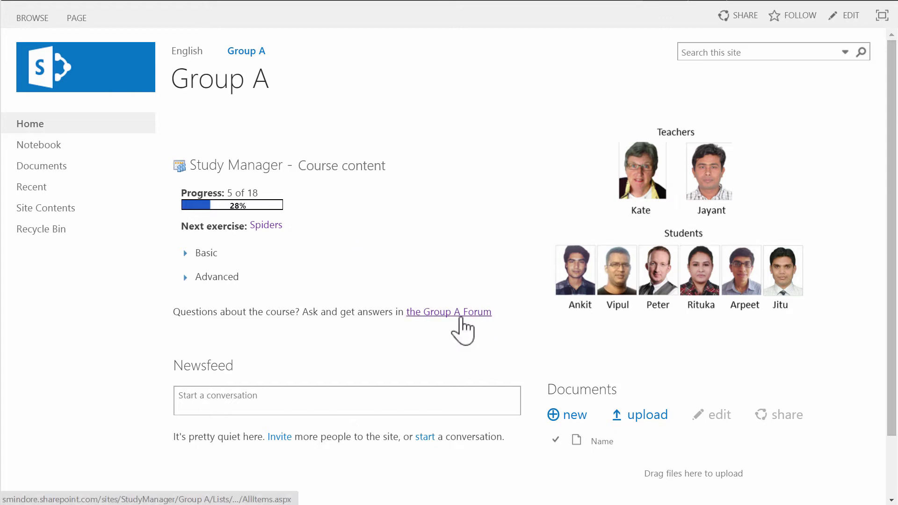
- Open the Group A Forum from the Group A home page
click(460, 319)
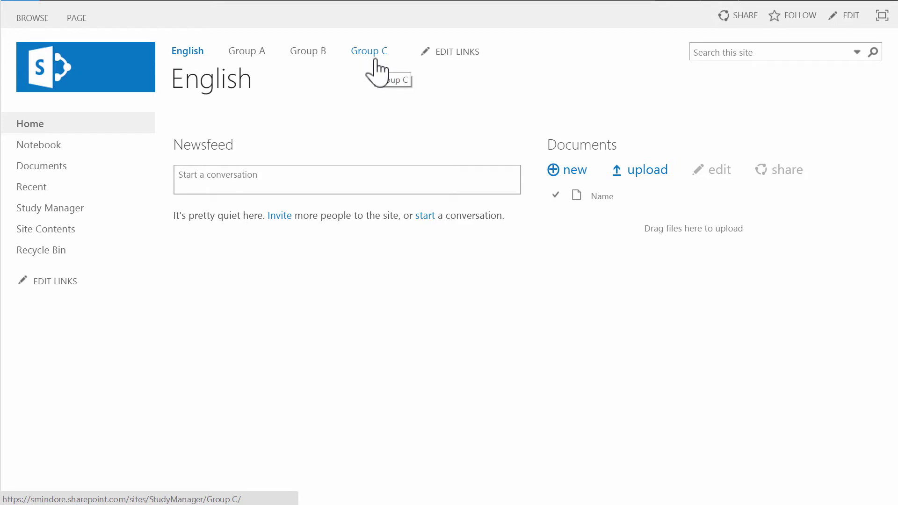
- On the Study Manager Administration page, open Add Study Group and cancel it
click(70, 206)
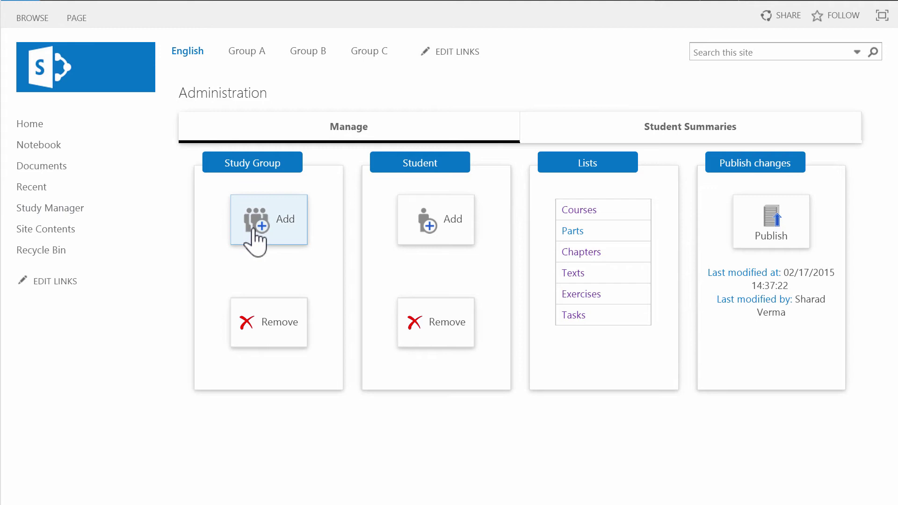
click(273, 218)
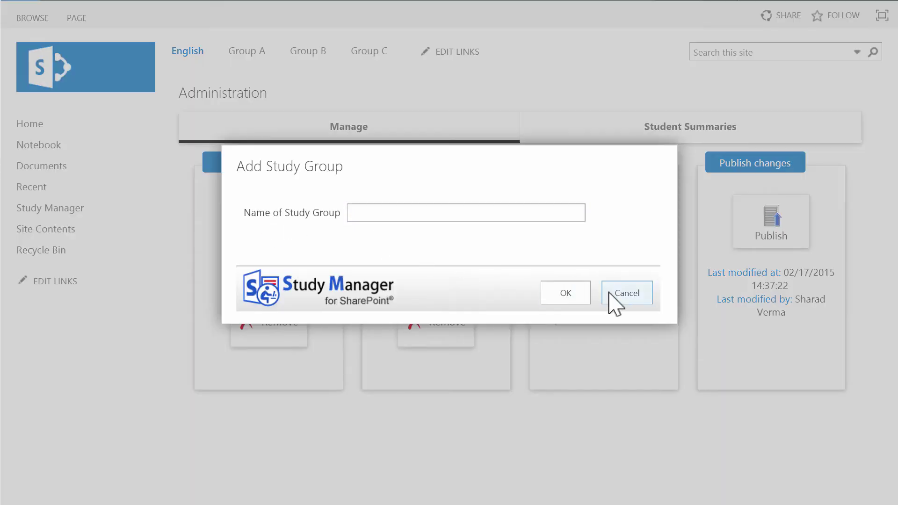
click(638, 295)
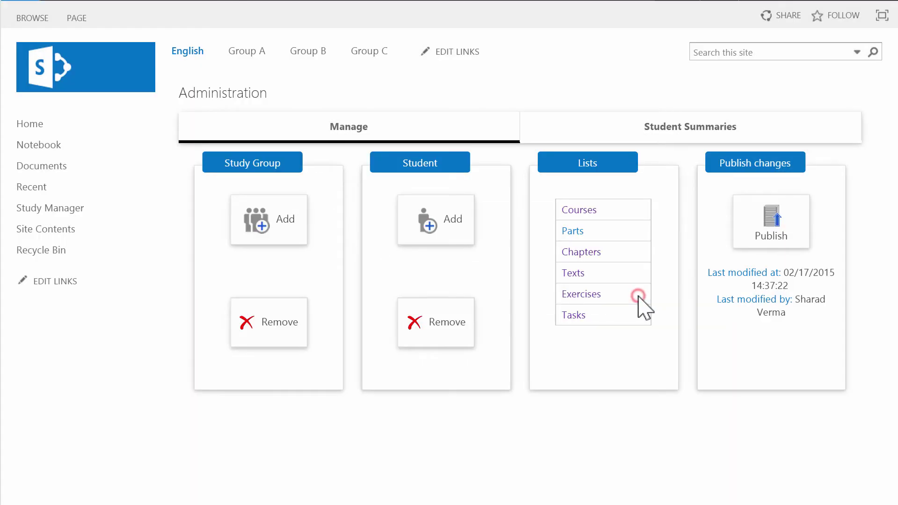
- Add a new student to Group A, entering the student's name and verifying it with Check Names
click(451, 229)
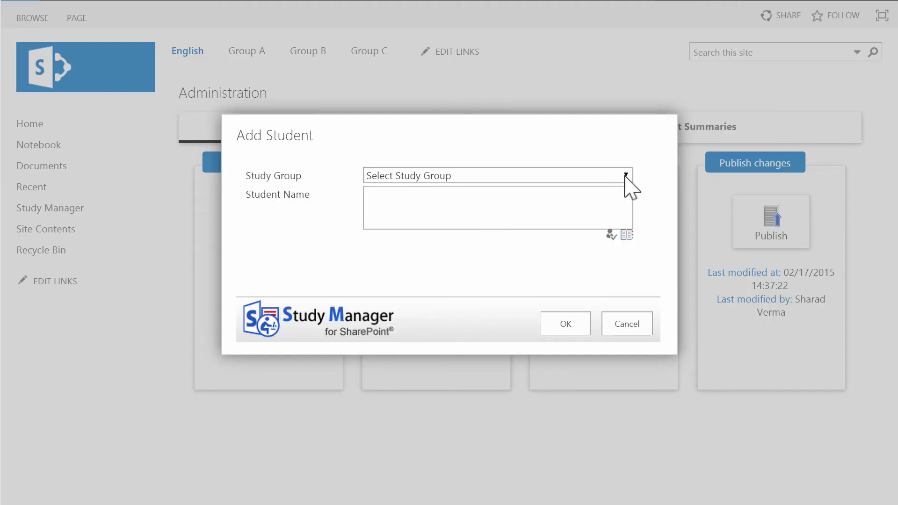
click(625, 176)
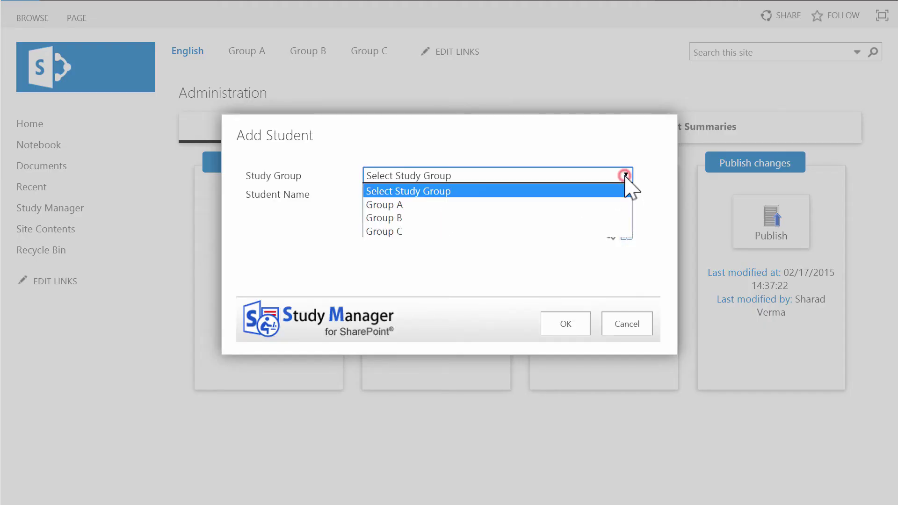
click(590, 206)
click(501, 203)
text(K)
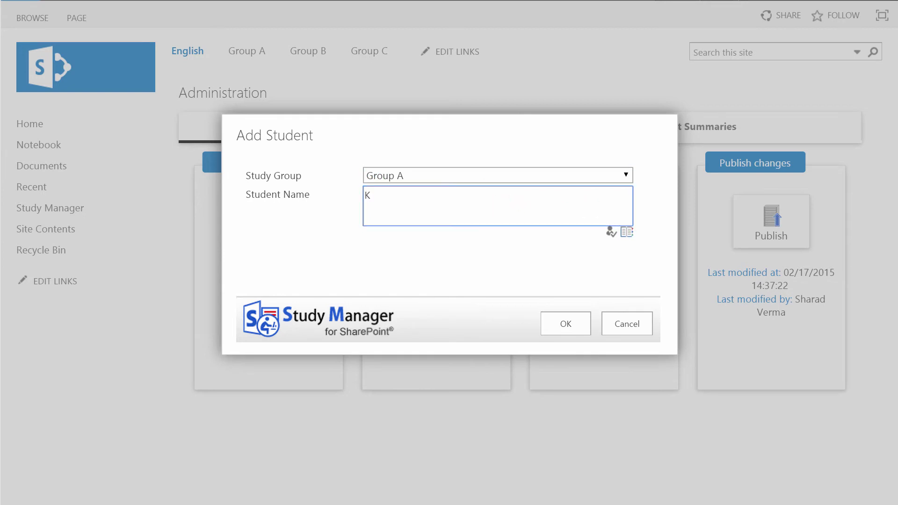
text(ate)
click(611, 232)
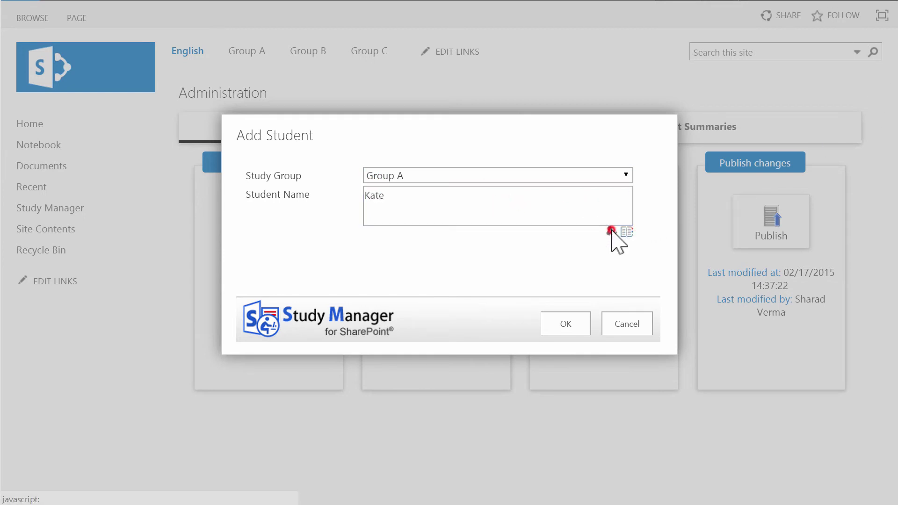
click(565, 324)
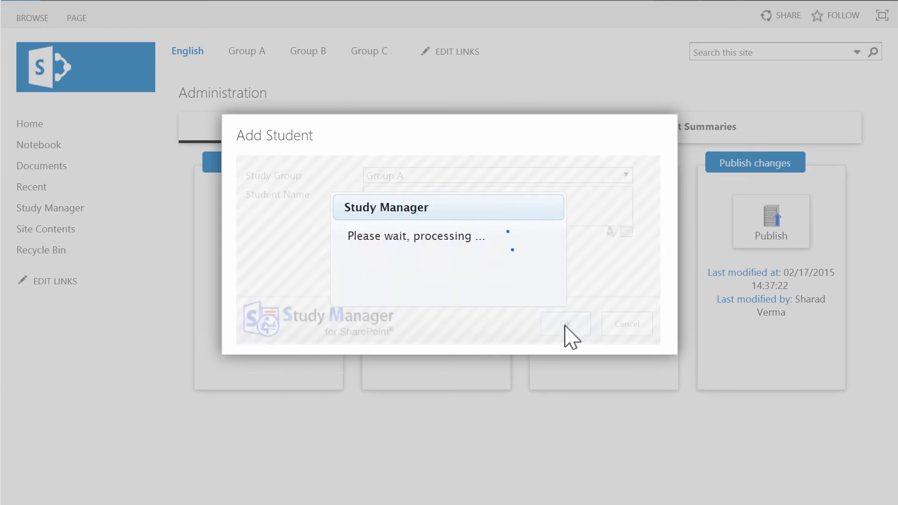
- Dismiss the confirmation and expand Basic Grammar and Verbs in Group A's course content
click(510, 281)
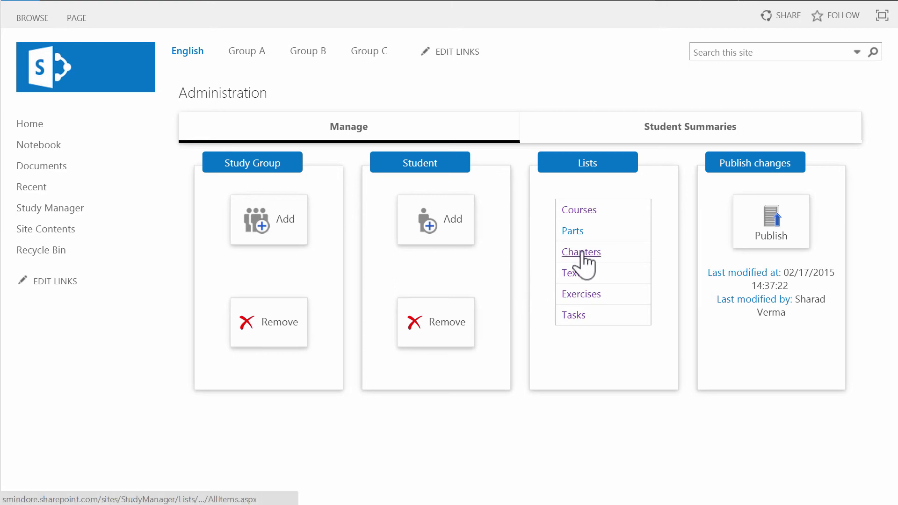
click(209, 277)
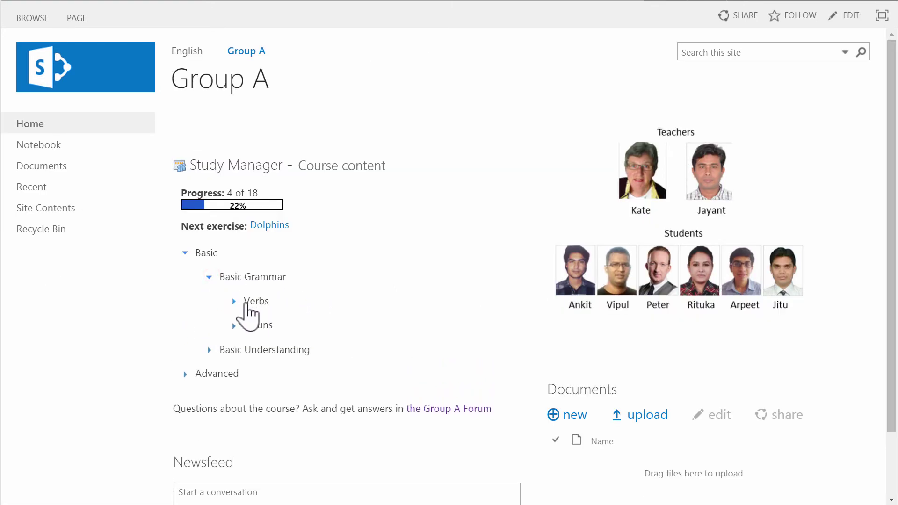
click(234, 302)
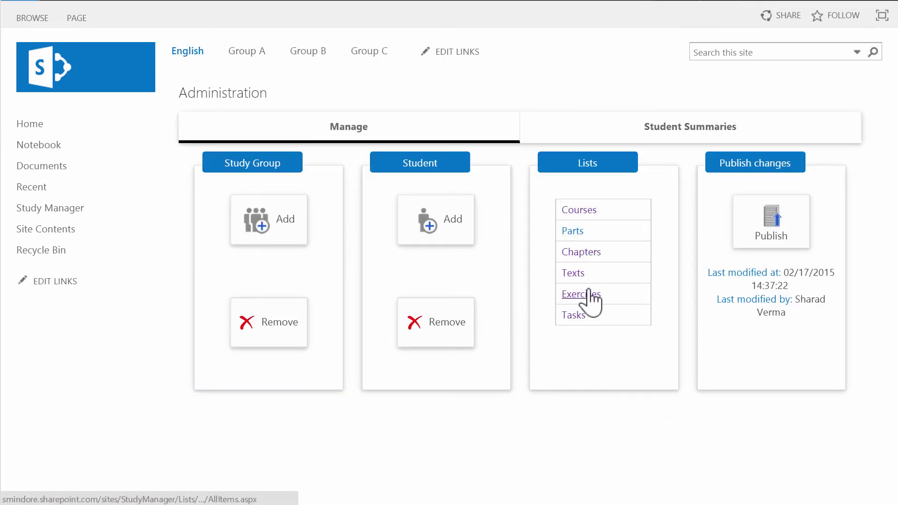
- Create and save exercise 'Öland' in the Society chapter with the pasted Wikipedia link as instruction
click(588, 294)
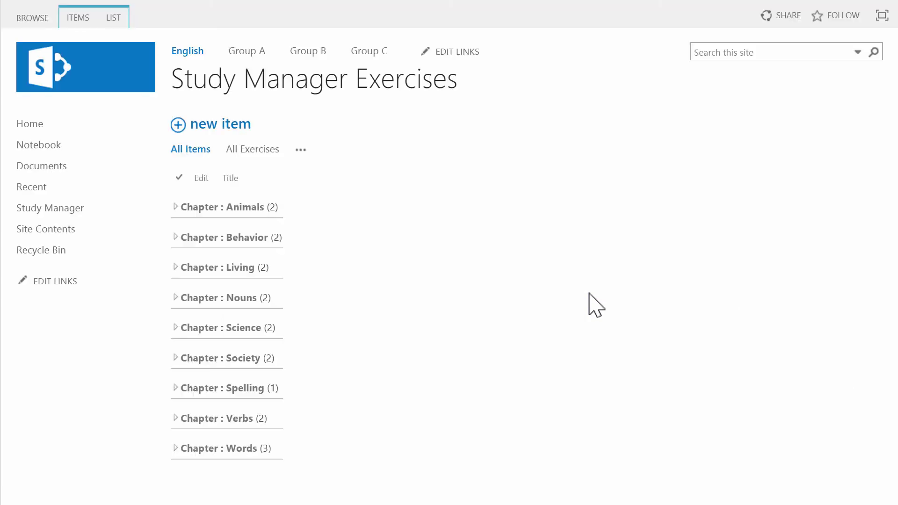
click(207, 125)
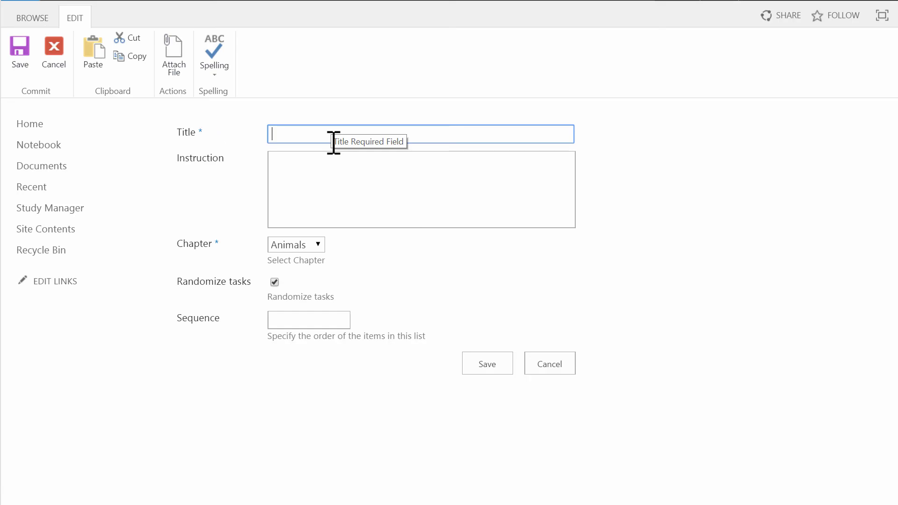
text(Öland)
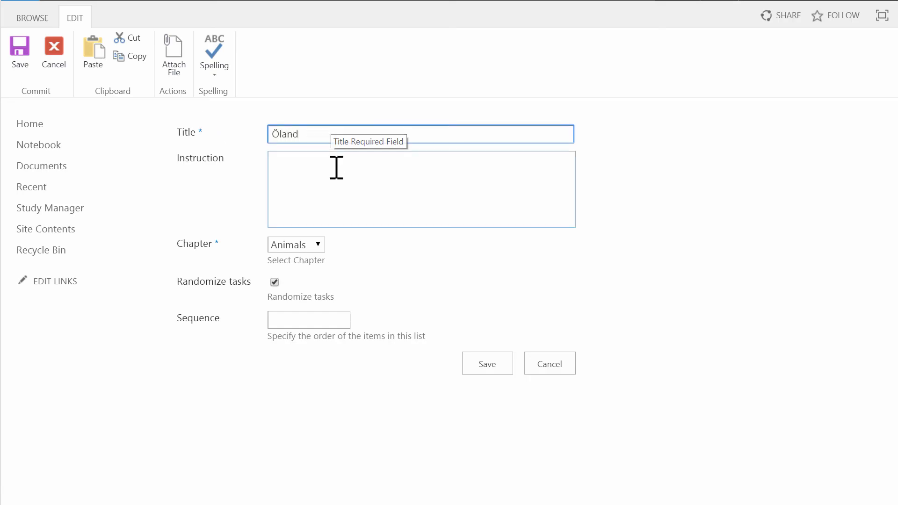
click(335, 168)
text(http://en.wikipedia.org/wiki/%C3%96land)
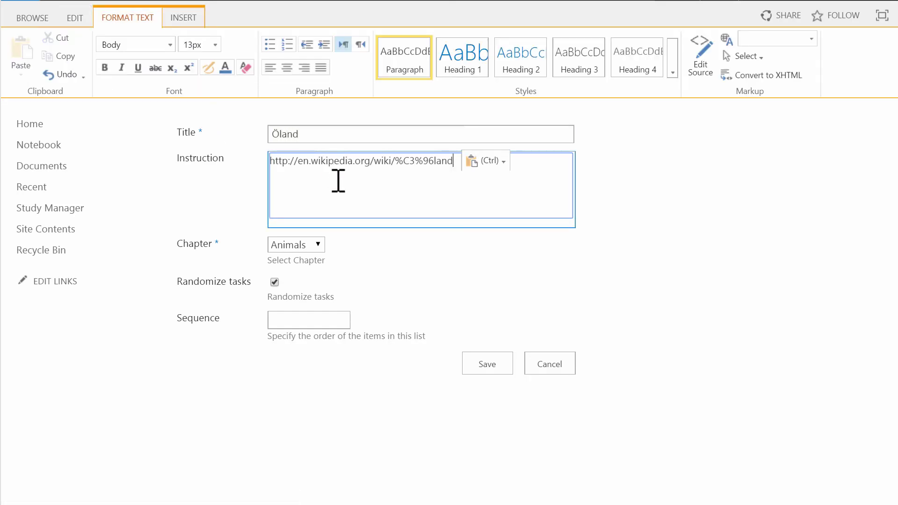
click(317, 244)
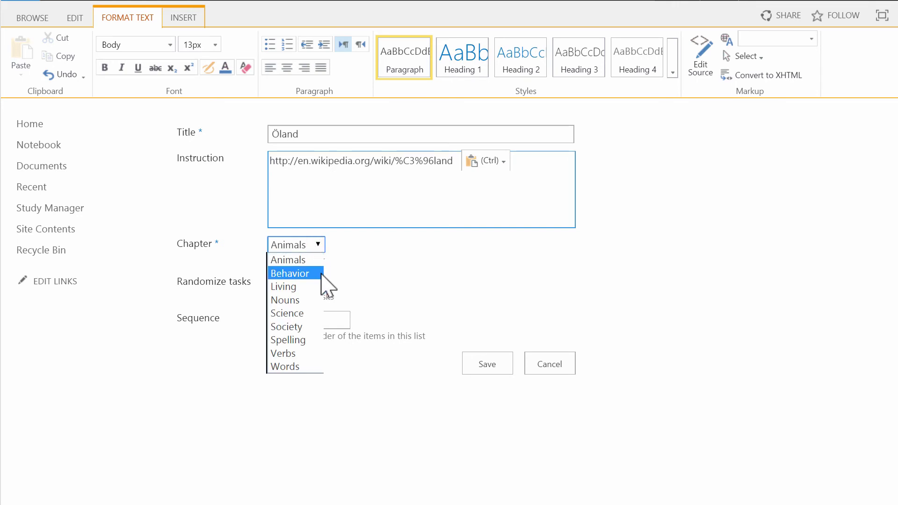
click(307, 327)
click(487, 364)
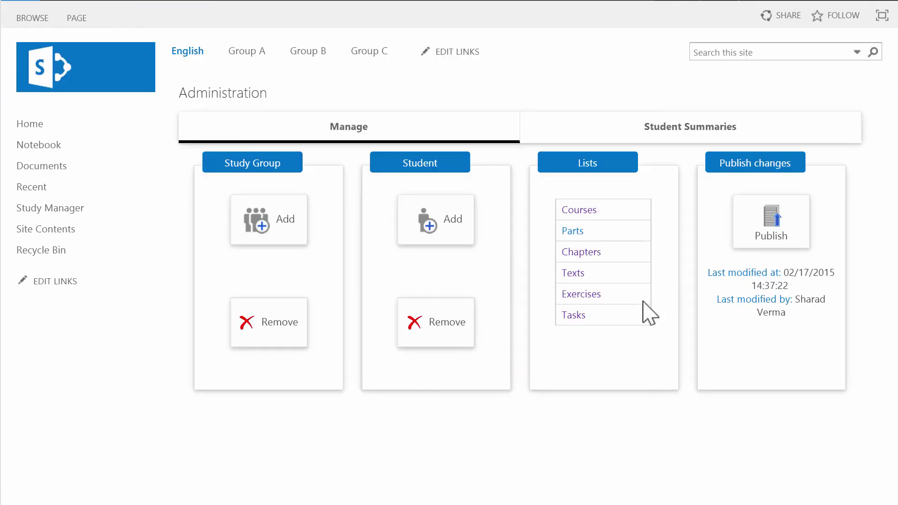
- Start a new Choose alternatives task for the Öland exercise, then cancel without saving
click(572, 315)
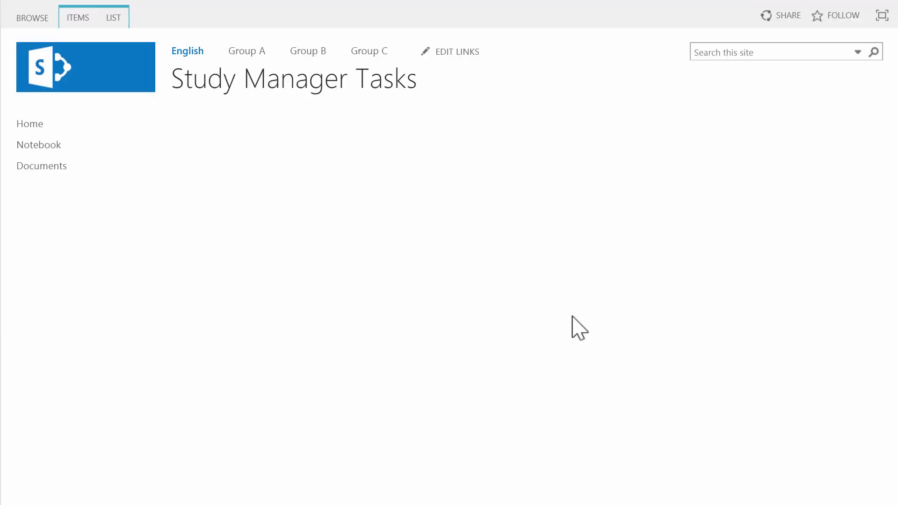
click(74, 19)
click(29, 74)
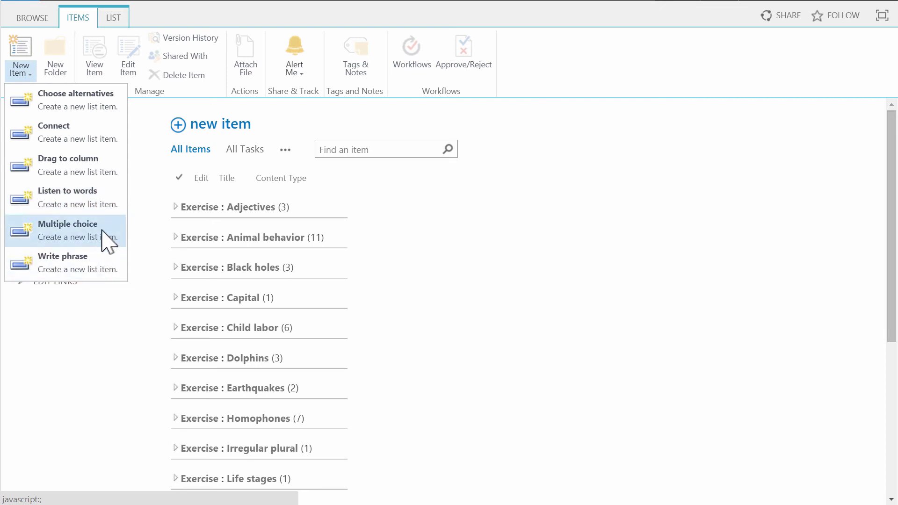
click(109, 98)
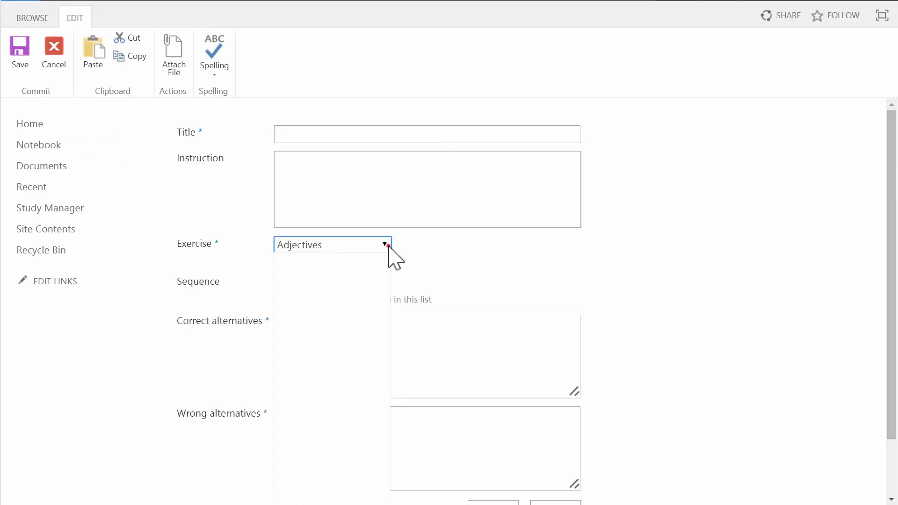
click(386, 247)
click(345, 405)
scroll(542, 383, down, 2)
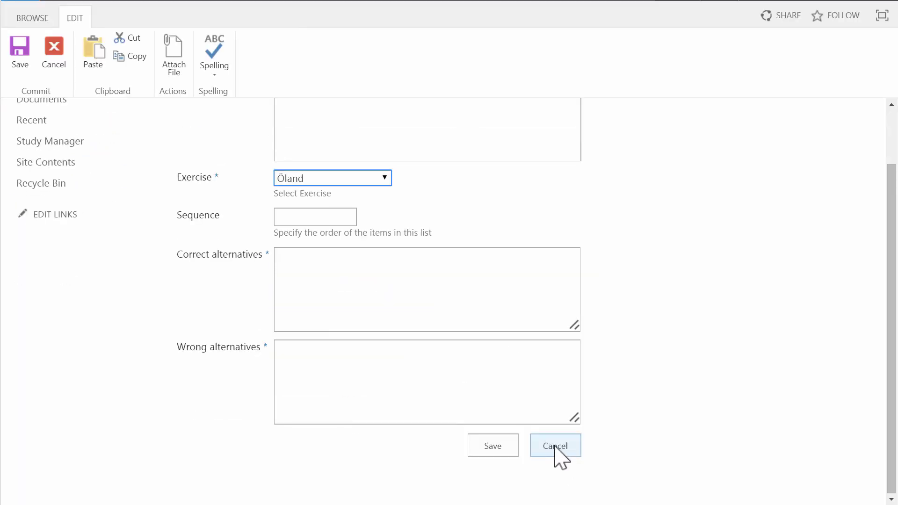
click(556, 445)
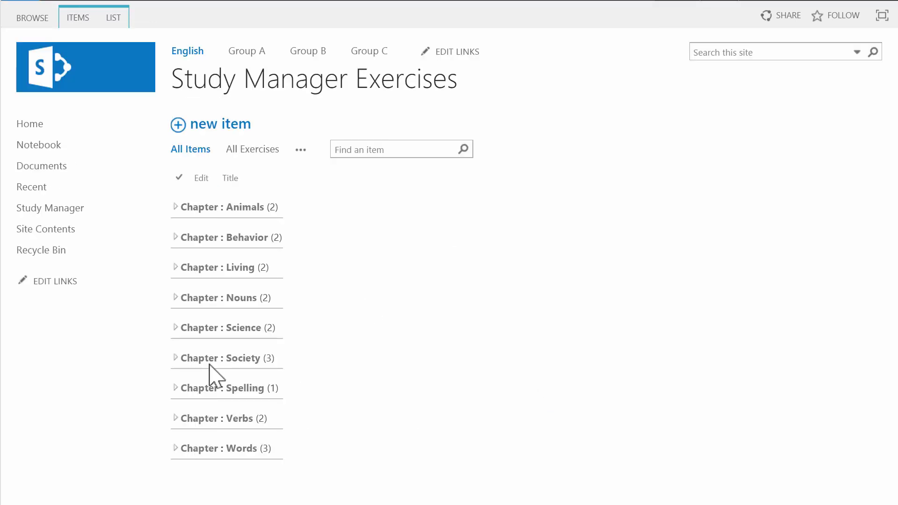
- Edit Öland under Society, add a Connect task, then cancel the task and edit forms
click(175, 357)
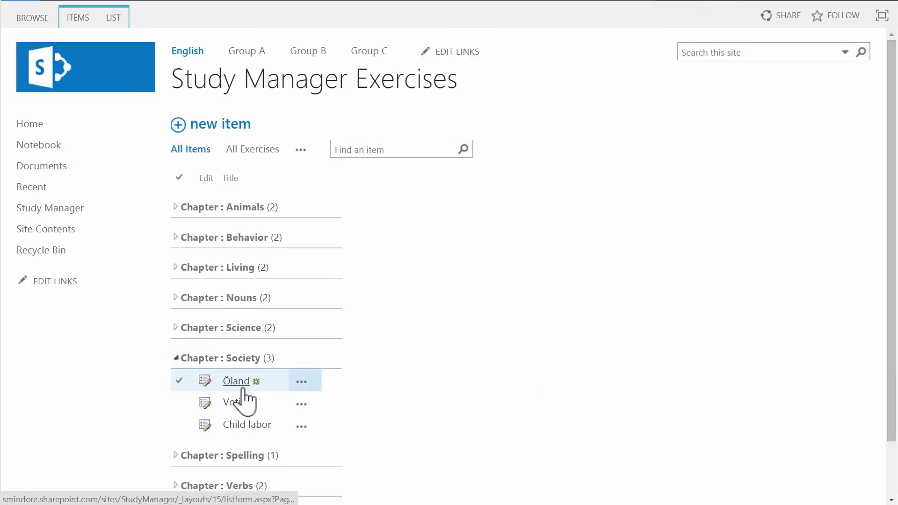
click(204, 381)
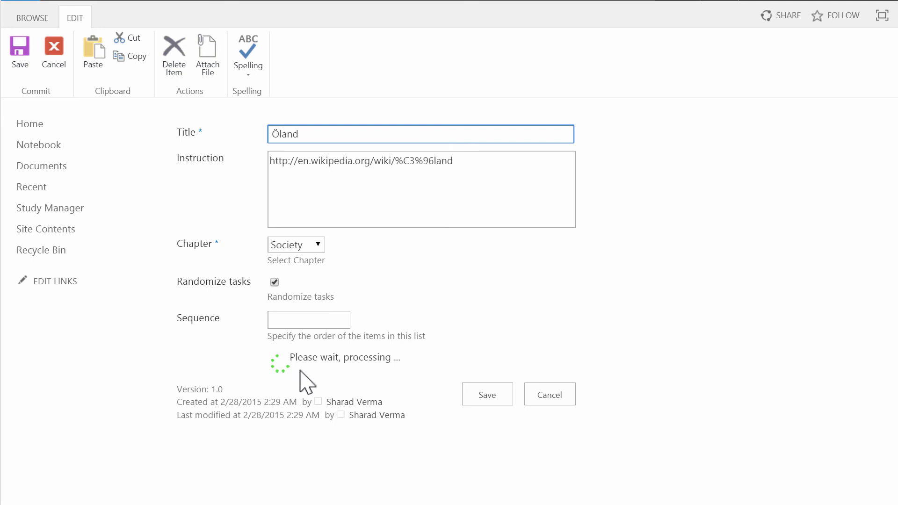
click(444, 363)
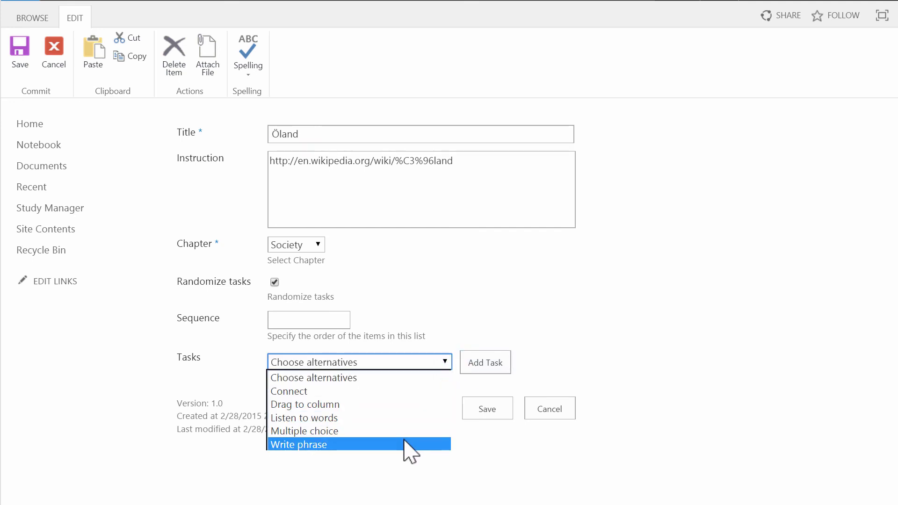
click(412, 392)
click(491, 364)
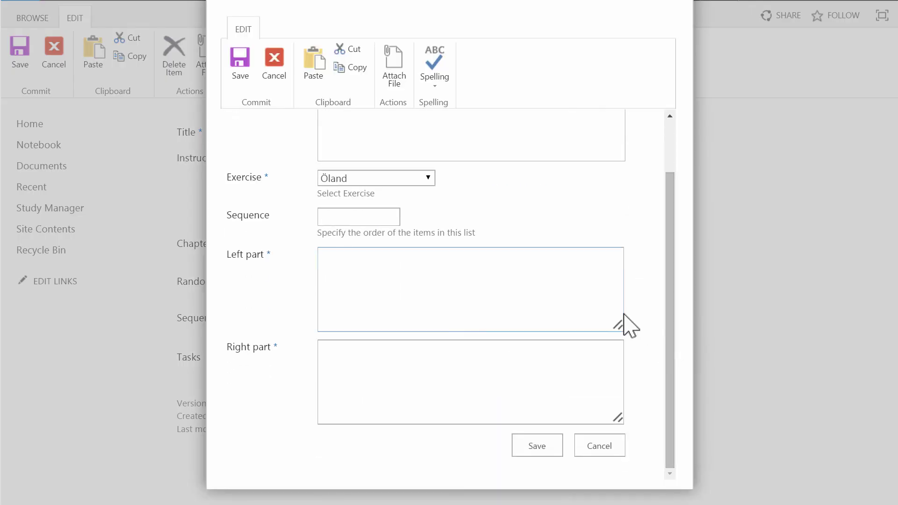
click(603, 446)
click(559, 407)
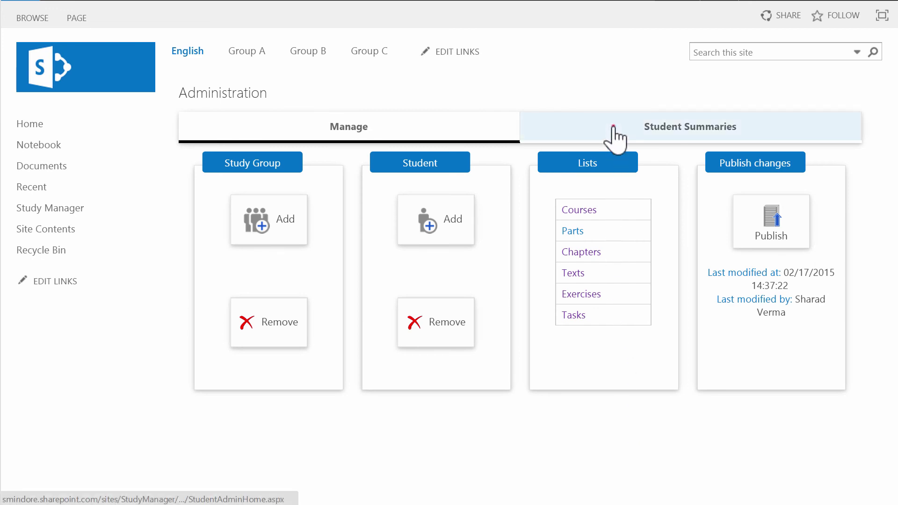
- Show Group A in Student Summaries, with Basic course at 5 of 8 and Advanced at 0 of 10
click(614, 126)
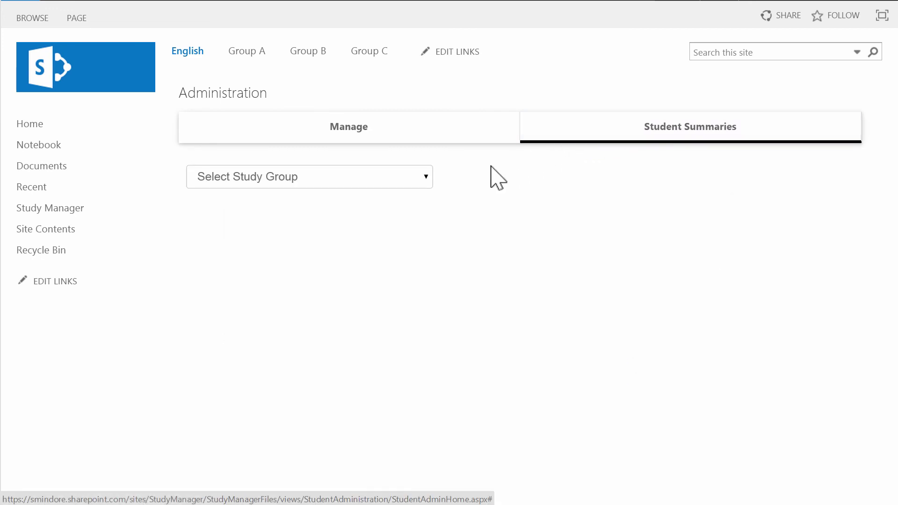
click(426, 176)
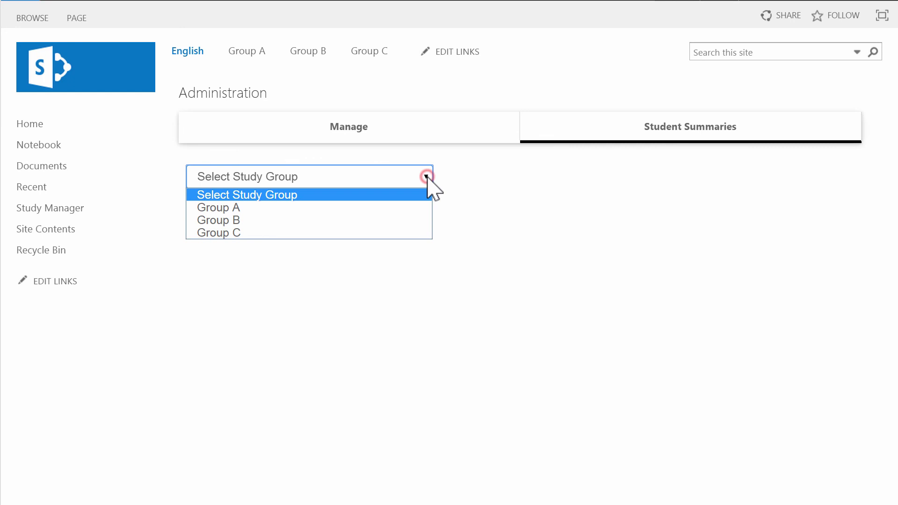
click(413, 207)
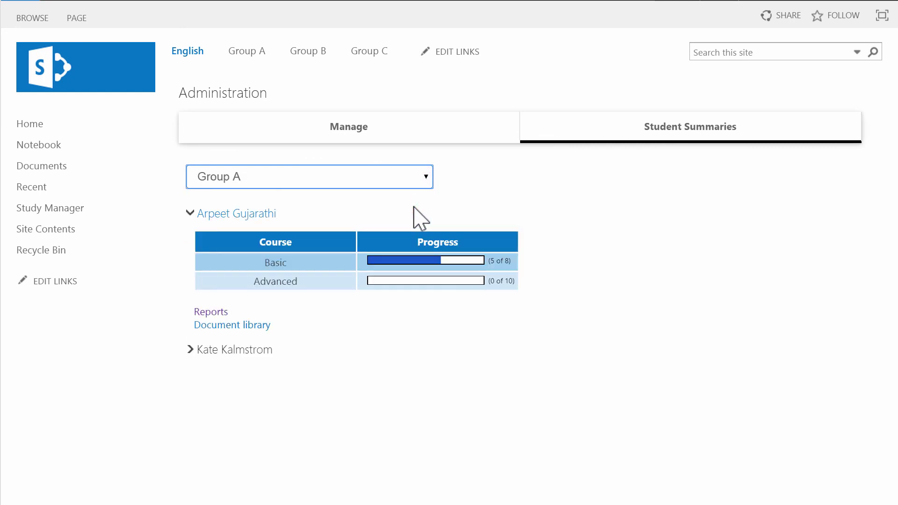